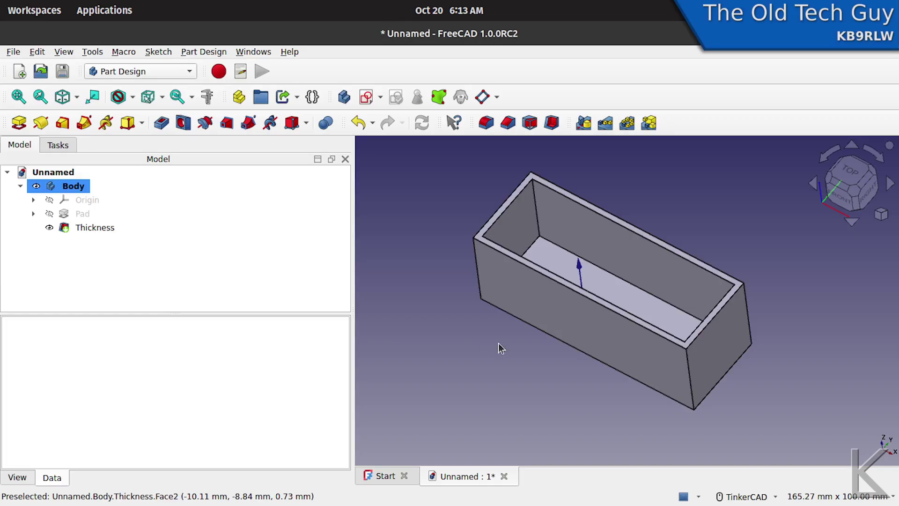
Create a new sketch on the outer end face of the hollow box, on the positive X side.
{"action": "middle_click_drag", "start_coordinate": [542, 365], "coordinate": [532, 350]}
{"action": "right_click_drag", "start_coordinate": [532, 349], "coordinate": [522, 352]}
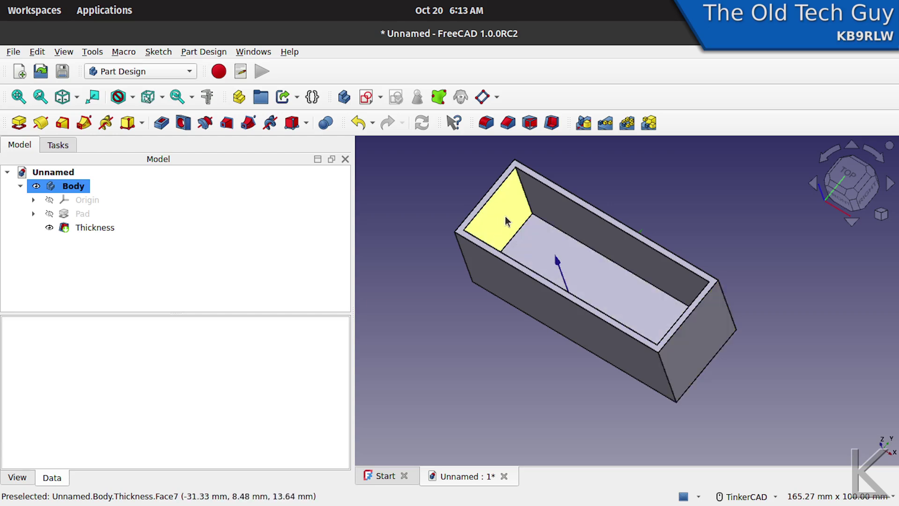
{"action": "left_click", "coordinate": [701, 339]}
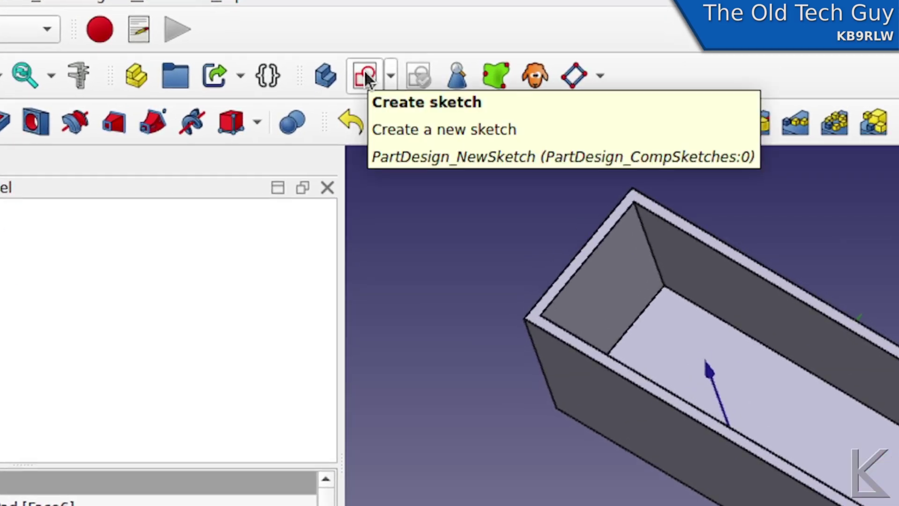
{"action": "left_click", "coordinate": [364, 75]}
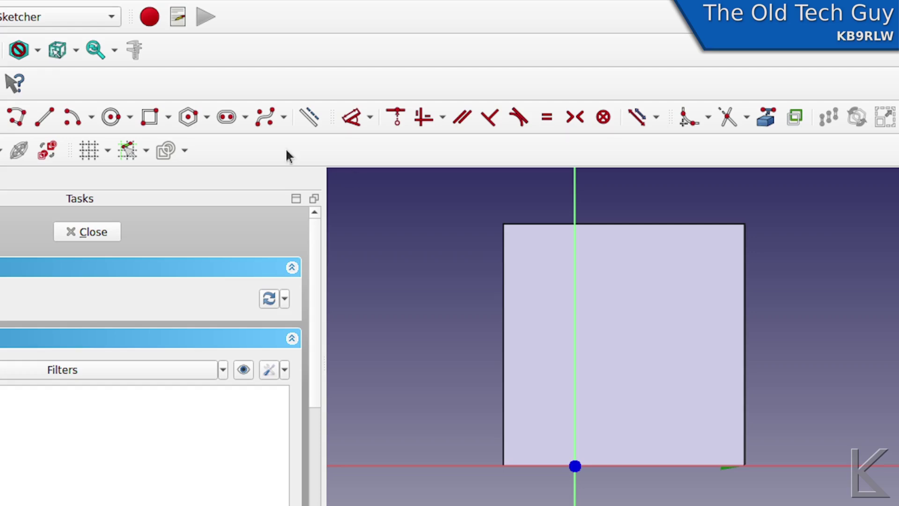
Draw a 16 mm diameter circle centred at about (5.9, 15.4) mm on the end face and move its dimension label clear of the face.
{"action": "left_click", "coordinate": [113, 123]}
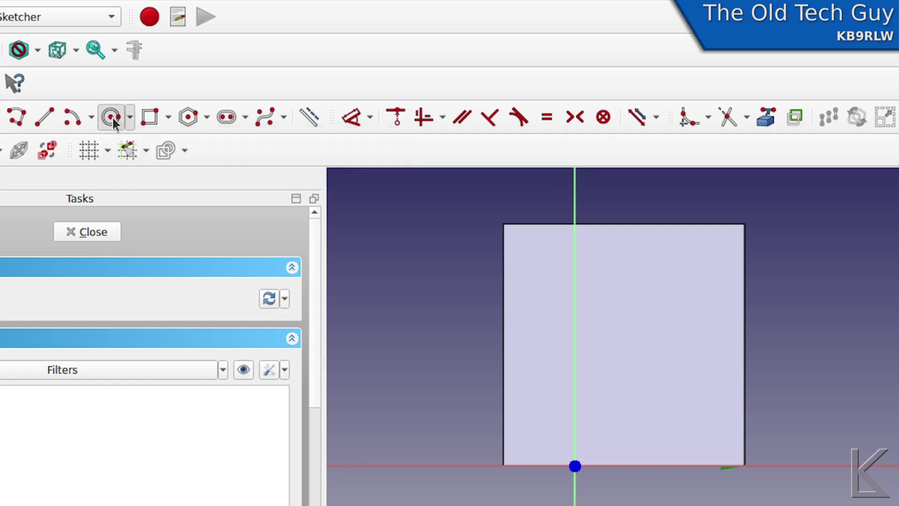
{"action": "left_click", "coordinate": [622, 341]}
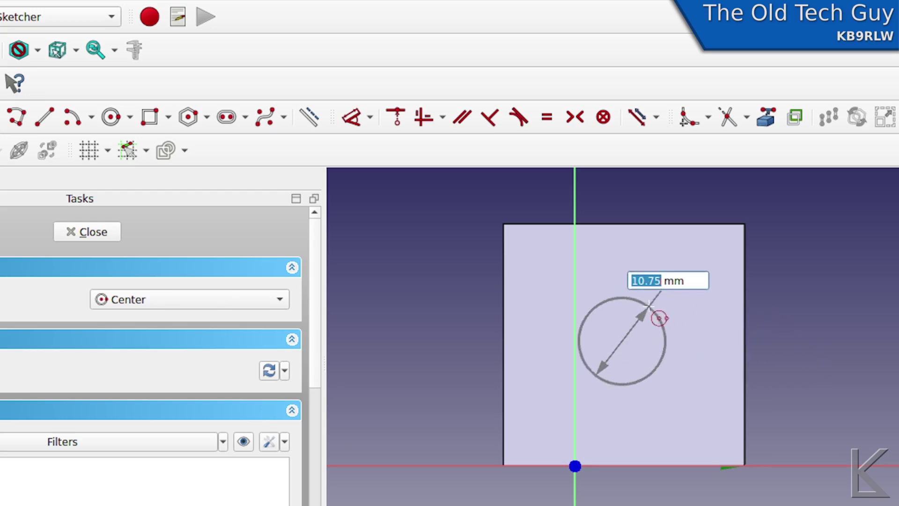
{"action": "type", "text": "16"}
{"action": "key", "text": "Return"}
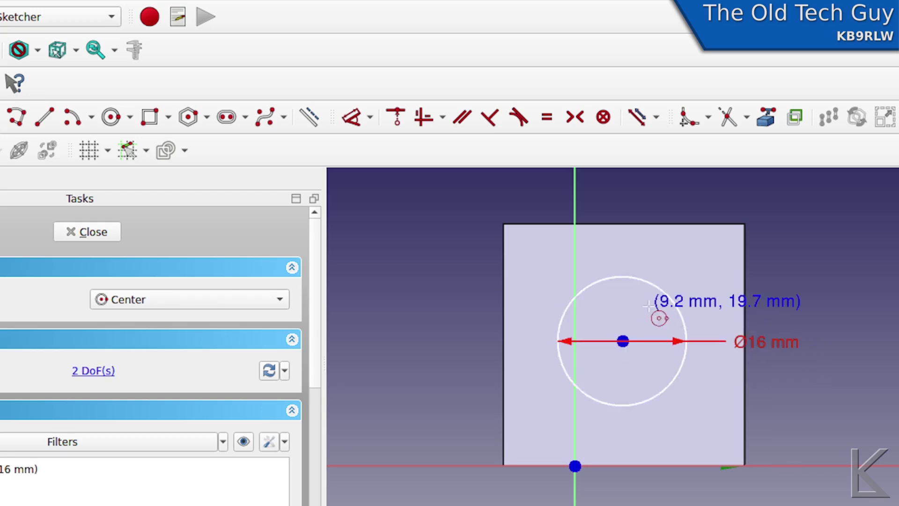
{"action": "right_click", "coordinate": [648, 306]}
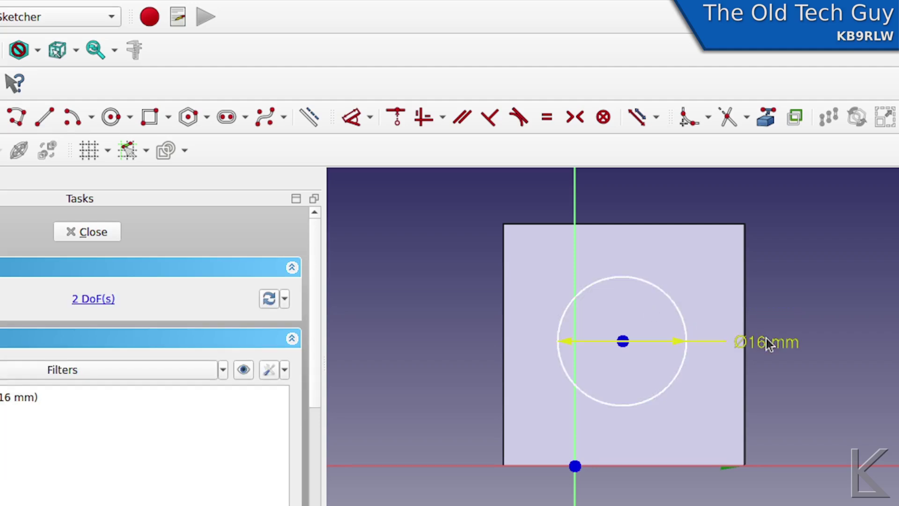
{"action": "left_click_drag", "start_coordinate": [766, 339], "coordinate": [802, 303]}
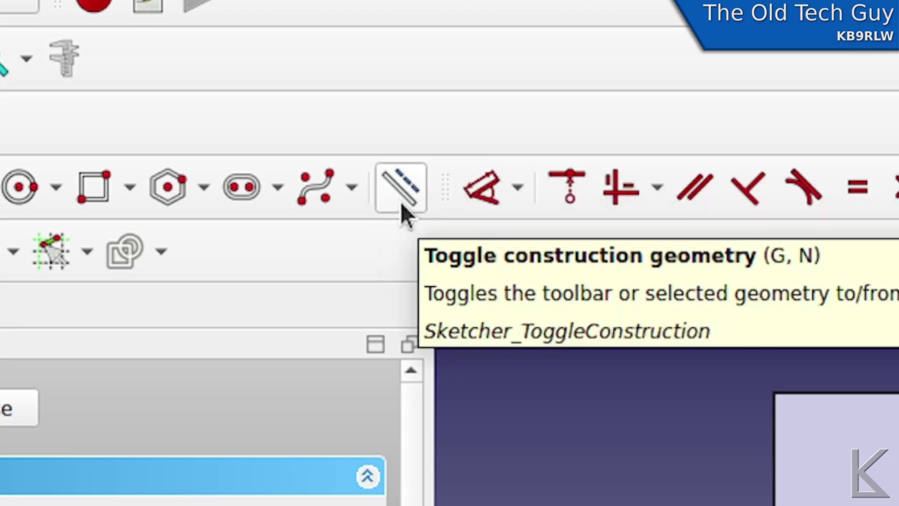
Switch to construction geometry and draw a diagonal construction line about 22 mm long across the circle.
{"action": "left_click", "coordinate": [395, 198]}
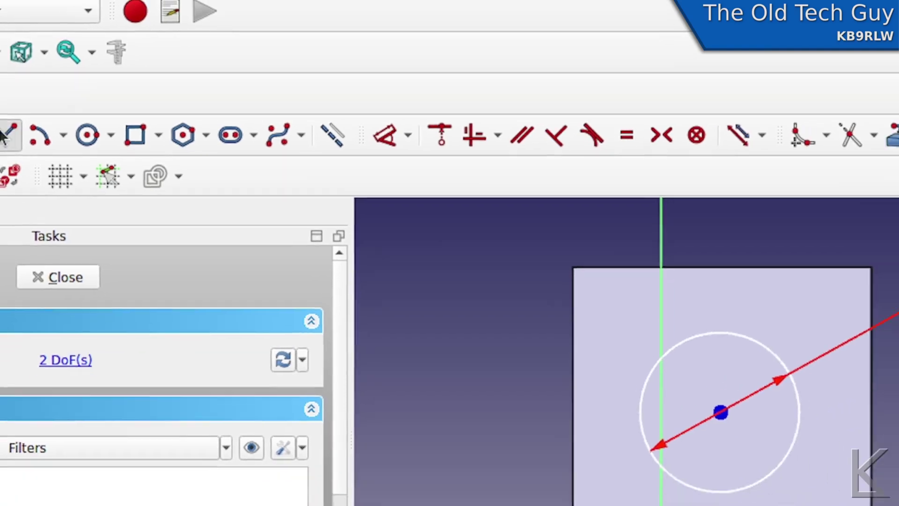
{"action": "key", "text": "g"}
{"action": "key", "text": "l"}
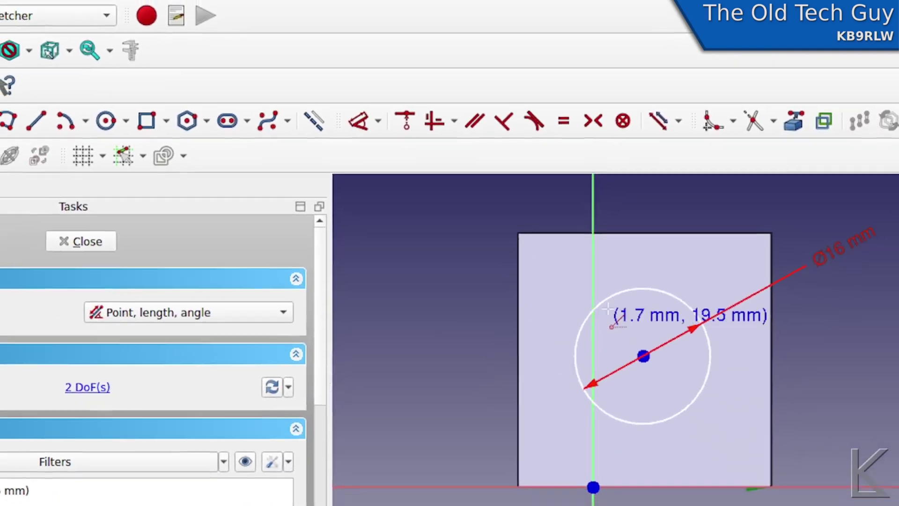
{"action": "left_click", "coordinate": [773, 337]}
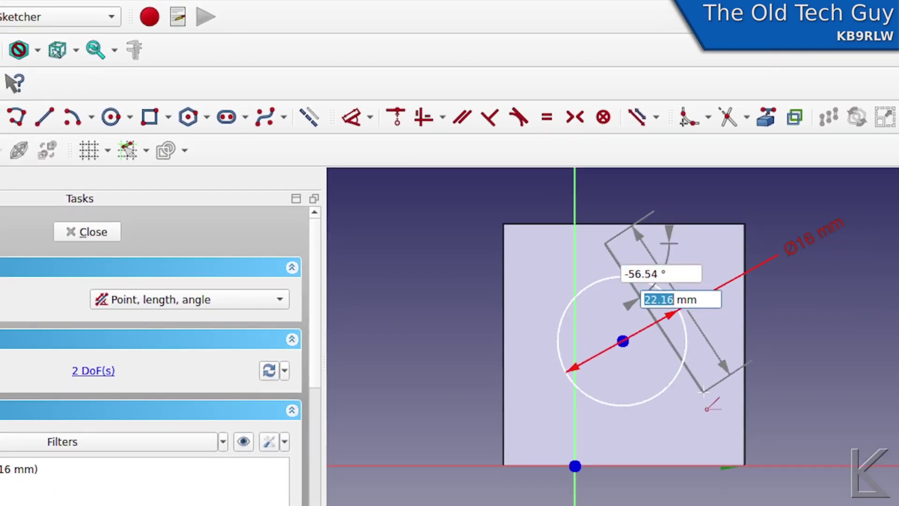
{"action": "left_click", "coordinate": [704, 393]}
{"action": "right_click", "coordinate": [800, 328]}
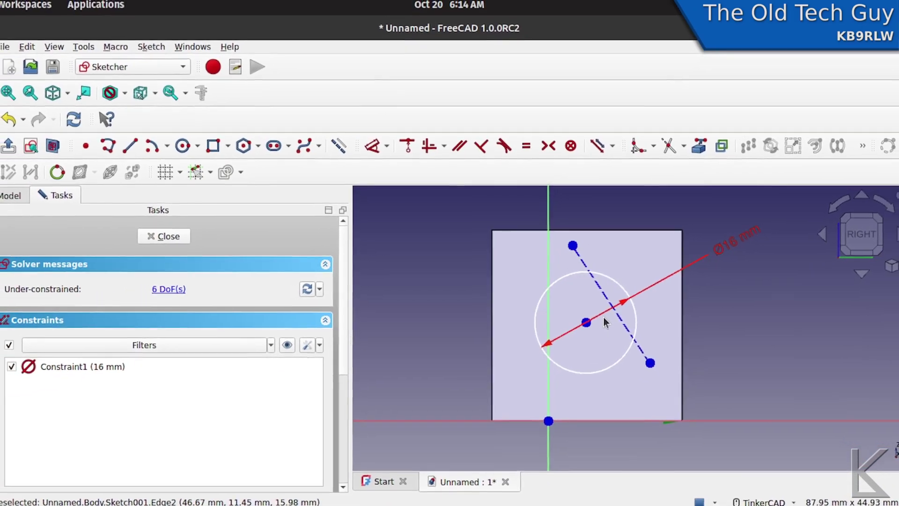
Close the circle sketch, reopen it for editing and delete the diagonal construction line.
{"action": "left_click", "coordinate": [182, 238]}
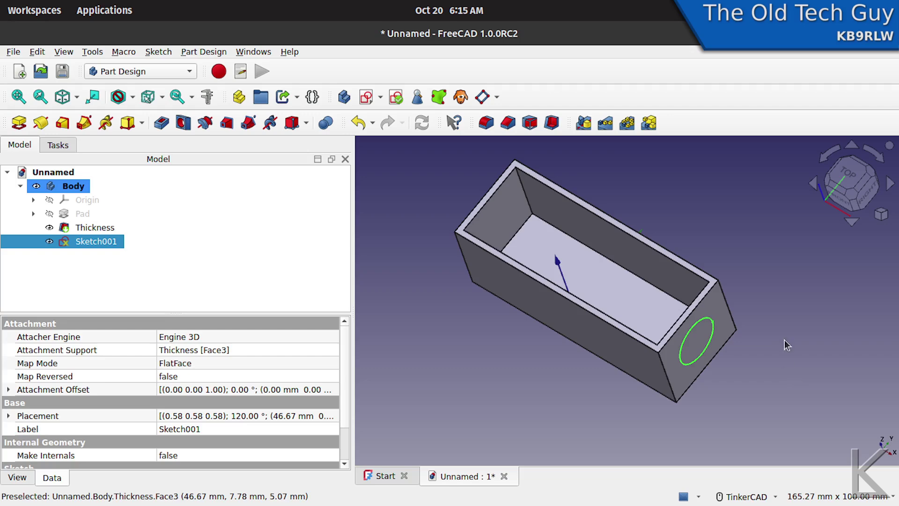
{"action": "double_click", "coordinate": [85, 243]}
{"action": "scroll", "coordinate": [653, 295], "scroll_direction": "up", "scroll_amount": 3}
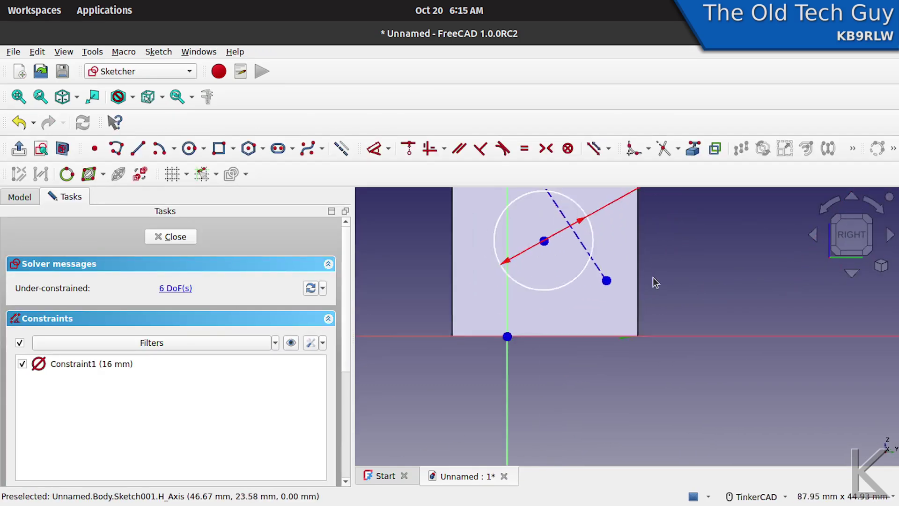
{"action": "scroll", "coordinate": [654, 281], "scroll_direction": "up", "scroll_amount": 1}
{"action": "mouse_move", "coordinate": [652, 279]}
{"action": "middle_mouse_down"}
{"action": "mouse_move", "coordinate": [701, 357]}
{"action": "mouse_move", "coordinate": [720, 369]}
{"action": "middle_mouse_up"}
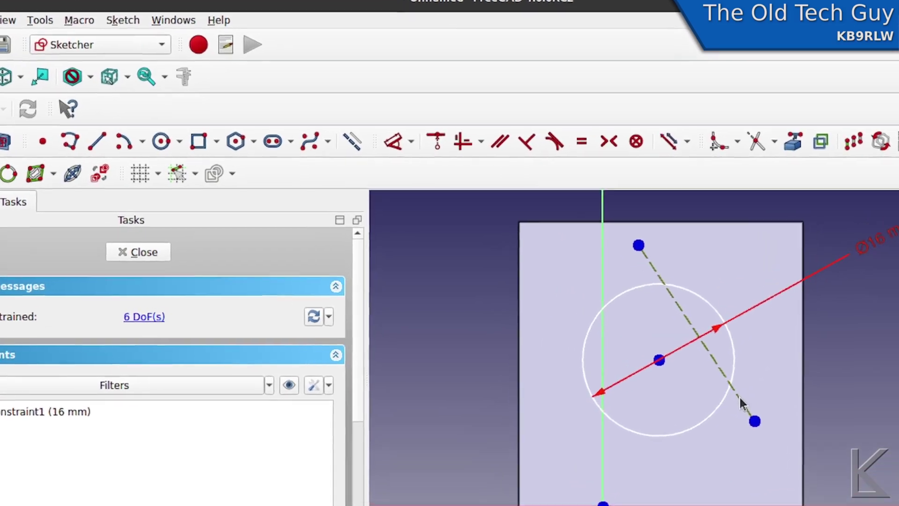
{"action": "key", "text": "Delete"}
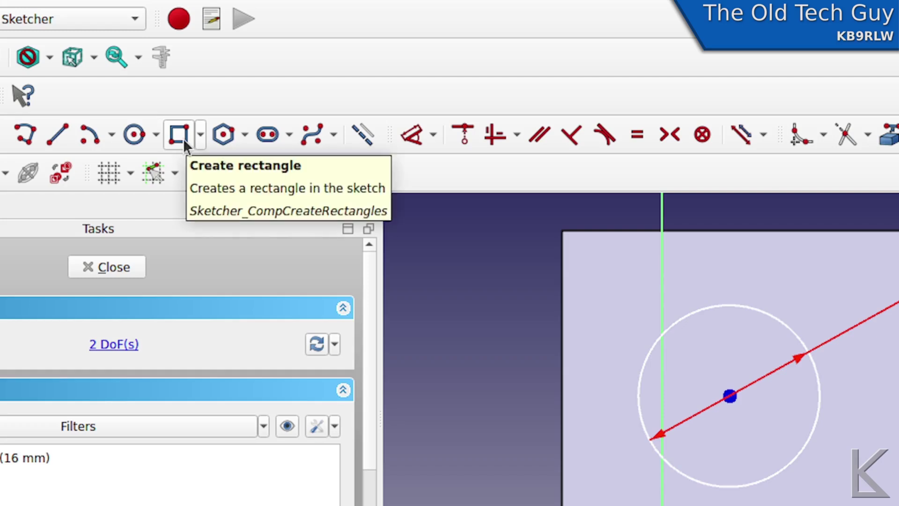
Draw an 18 x 18 mm centered construction rectangle with its centre on the circle's centre point.
{"action": "left_click", "coordinate": [201, 130]}
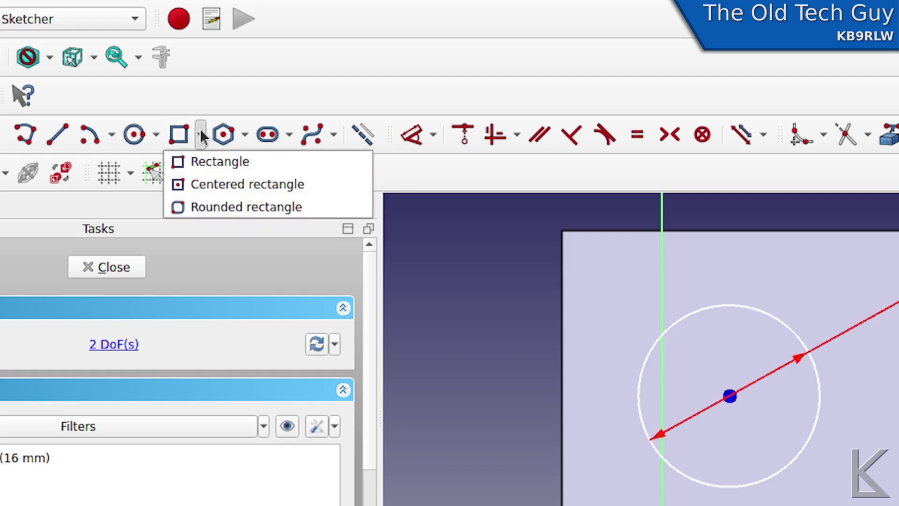
{"action": "left_click", "coordinate": [254, 183]}
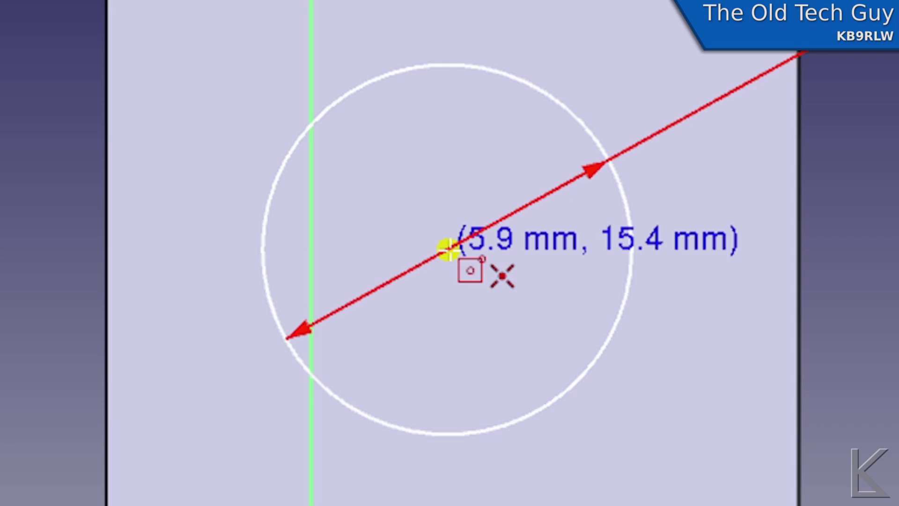
{"action": "left_click", "coordinate": [448, 250]}
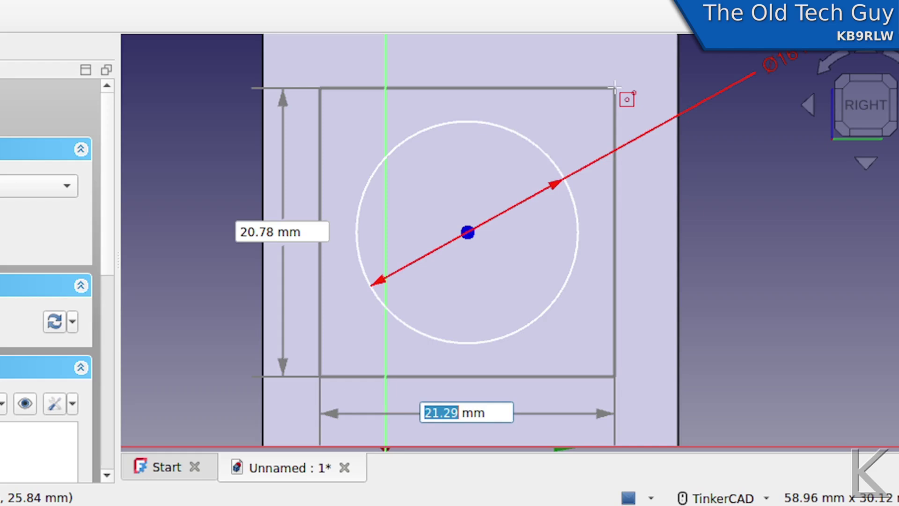
{"action": "type", "text": "18"}
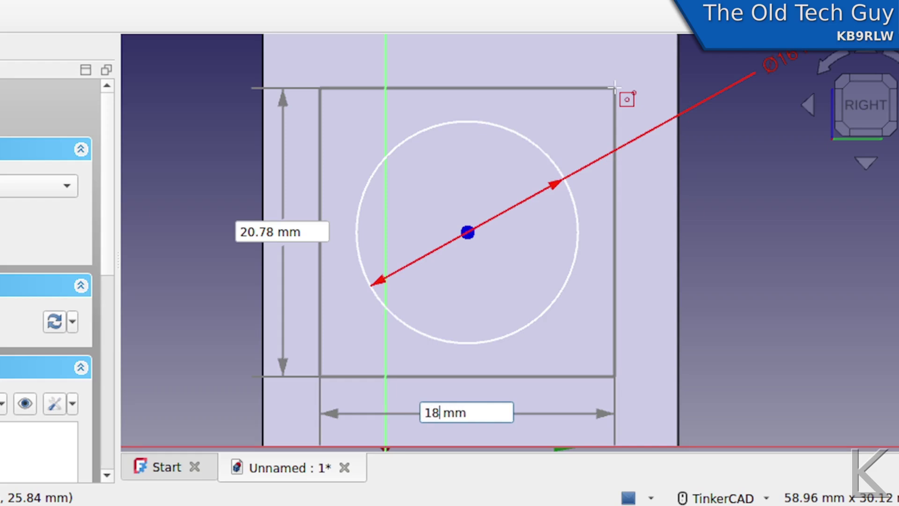
{"action": "key", "text": "Tab"}
{"action": "type", "text": "18"}
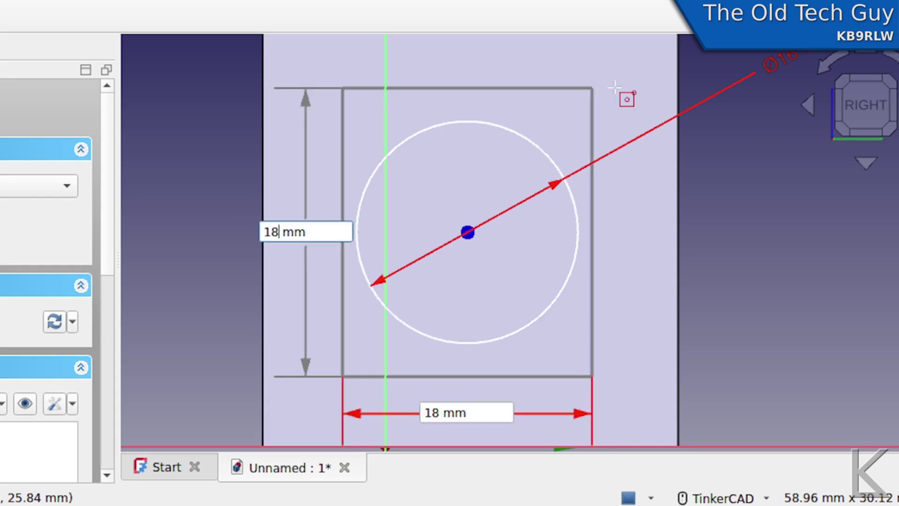
{"action": "key", "text": "Return"}
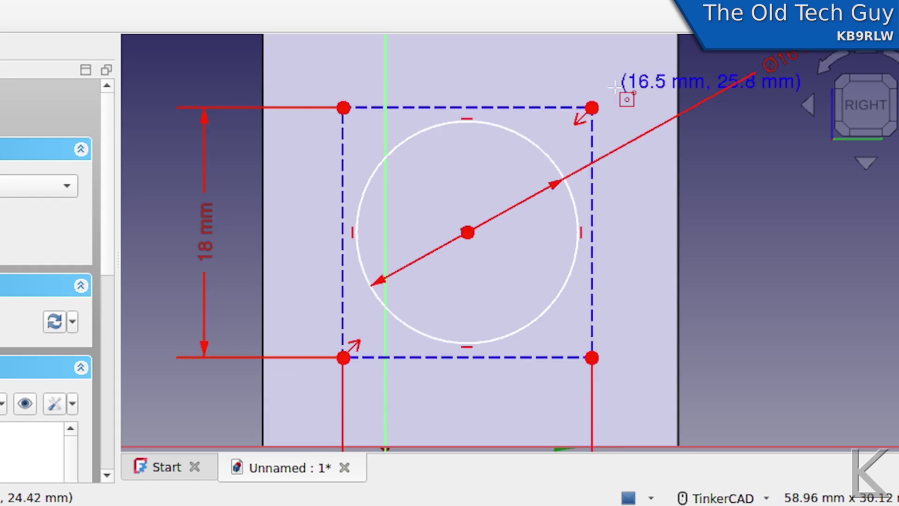
{"action": "right_click", "coordinate": [703, 241]}
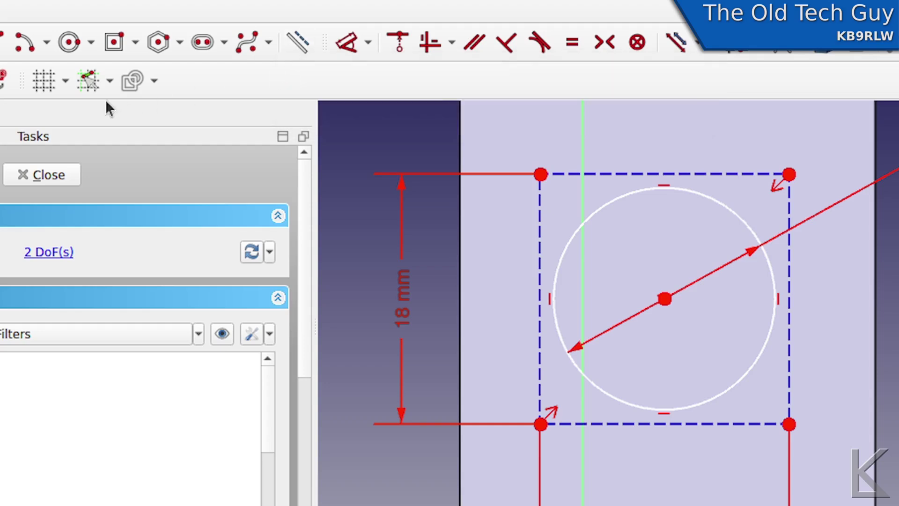
Draw normal-geometry circles of 4 mm diameter centred on the construction rectangle's two upper corners.
{"action": "left_click", "coordinate": [75, 45]}
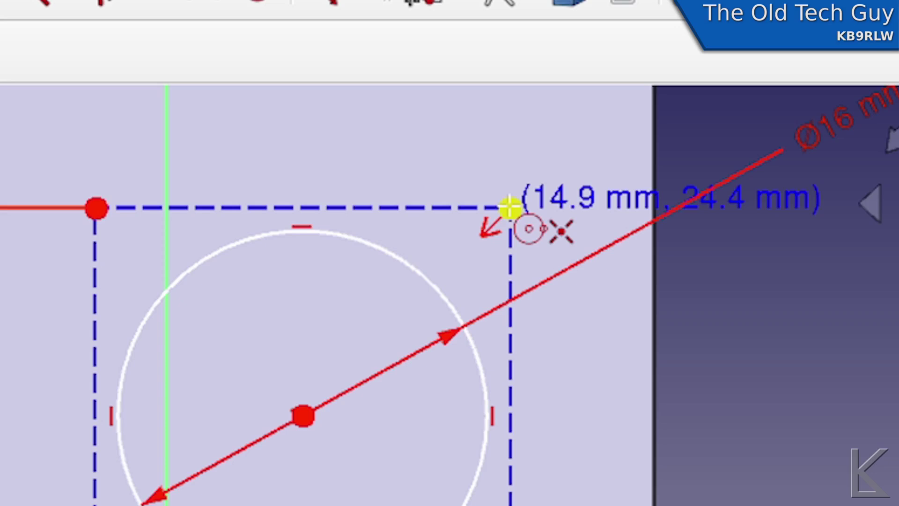
{"action": "left_click", "coordinate": [510, 207]}
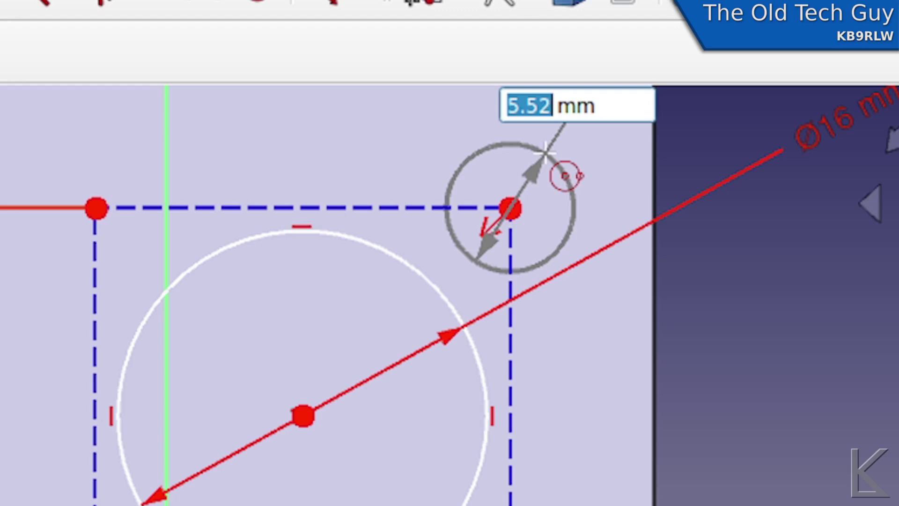
{"action": "type", "text": "4"}
{"action": "key", "text": "Return"}
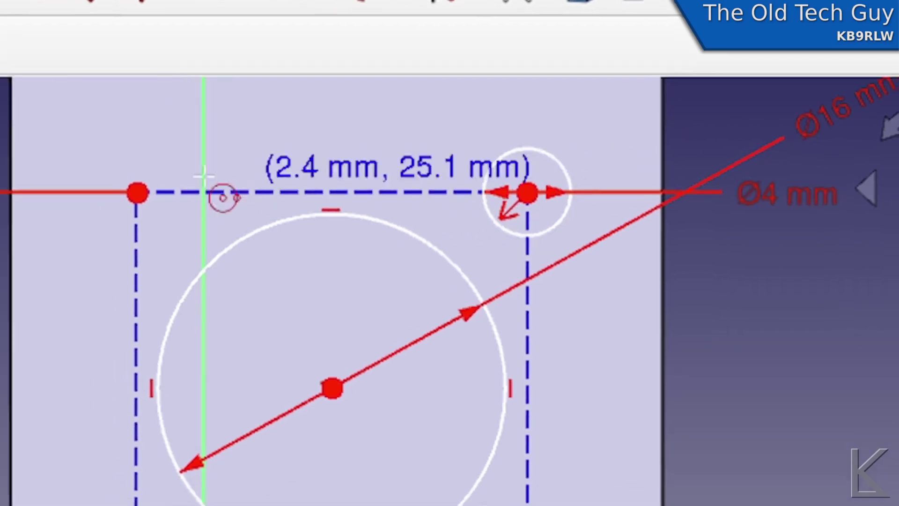
{"action": "left_click", "coordinate": [96, 207]}
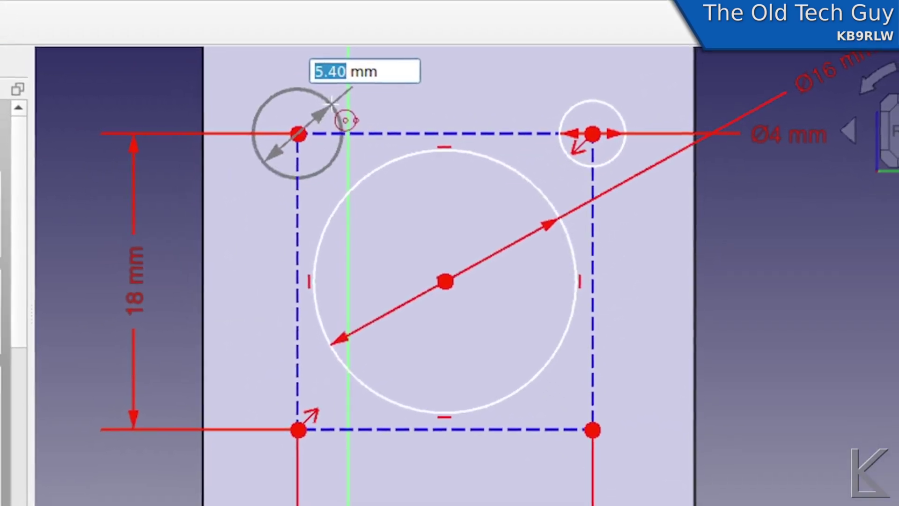
{"action": "type", "text": "4"}
{"action": "key", "text": "Return"}
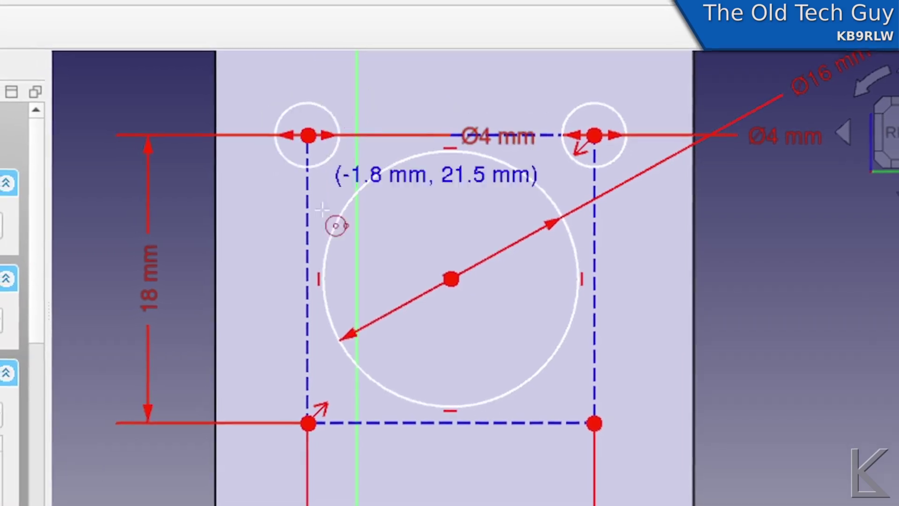
Draw 4 mm circles on the rectangle's two lower corners and move the left-hand circles' diameter labels off the rectangle's edges.
{"action": "left_click", "coordinate": [307, 423]}
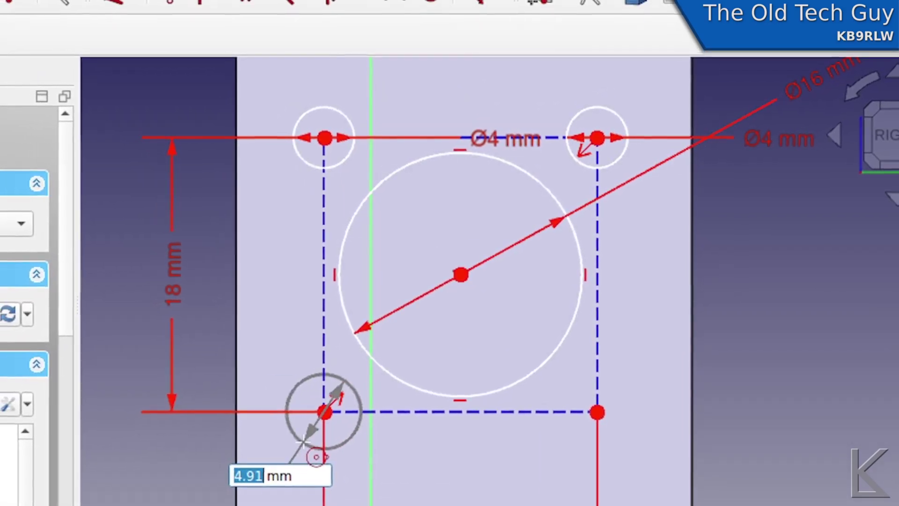
{"action": "type", "text": "4"}
{"action": "key", "text": "Return"}
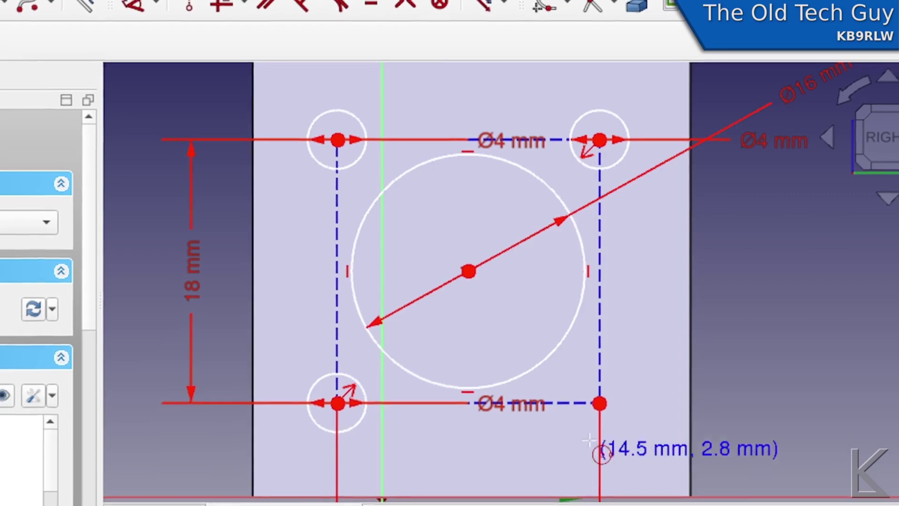
{"action": "left_click", "coordinate": [599, 405]}
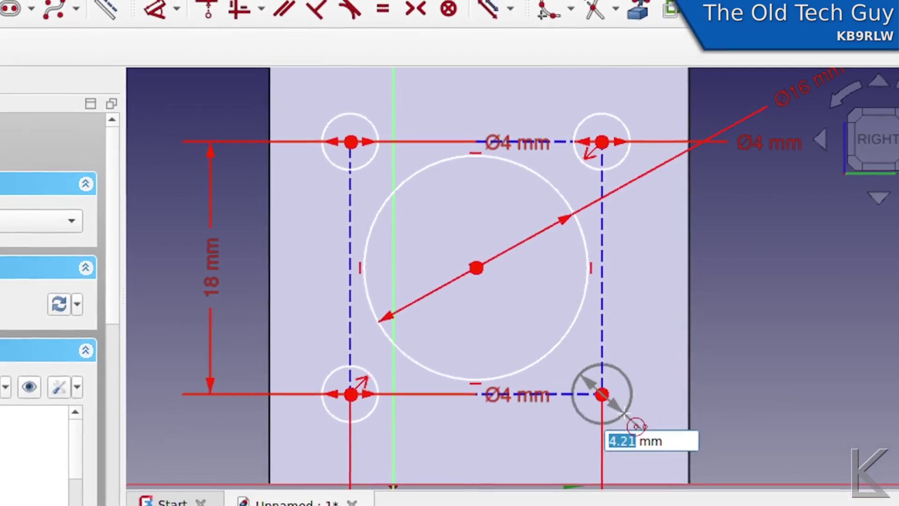
{"action": "type", "text": "4"}
{"action": "key", "text": "Return"}
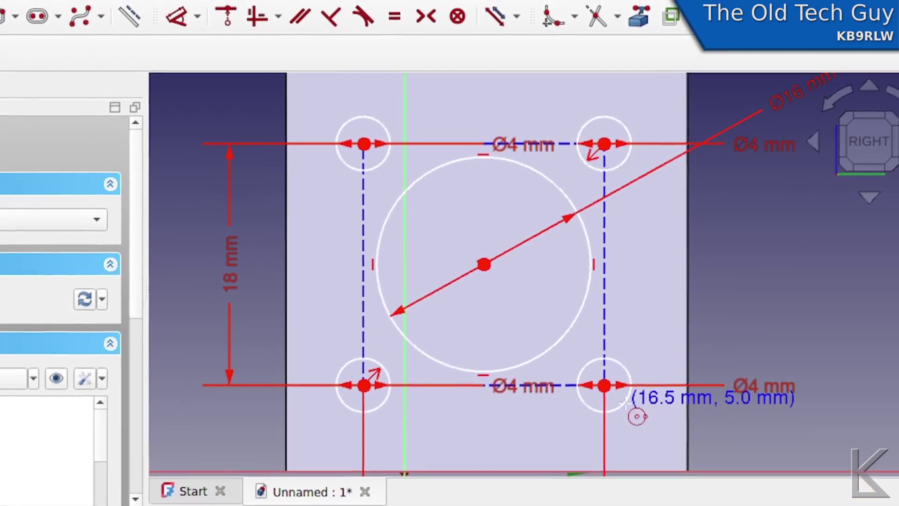
{"action": "right_click", "coordinate": [653, 315]}
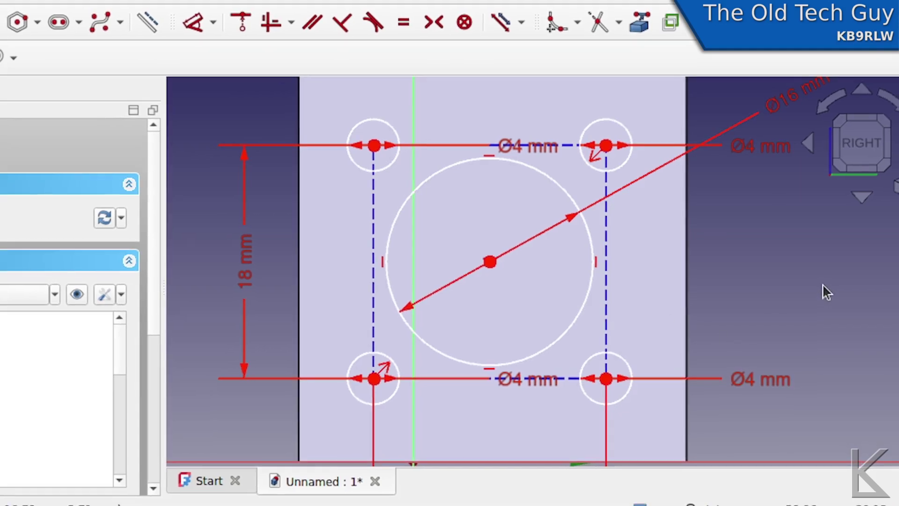
{"action": "left_click_drag", "start_coordinate": [527, 149], "coordinate": [529, 104]}
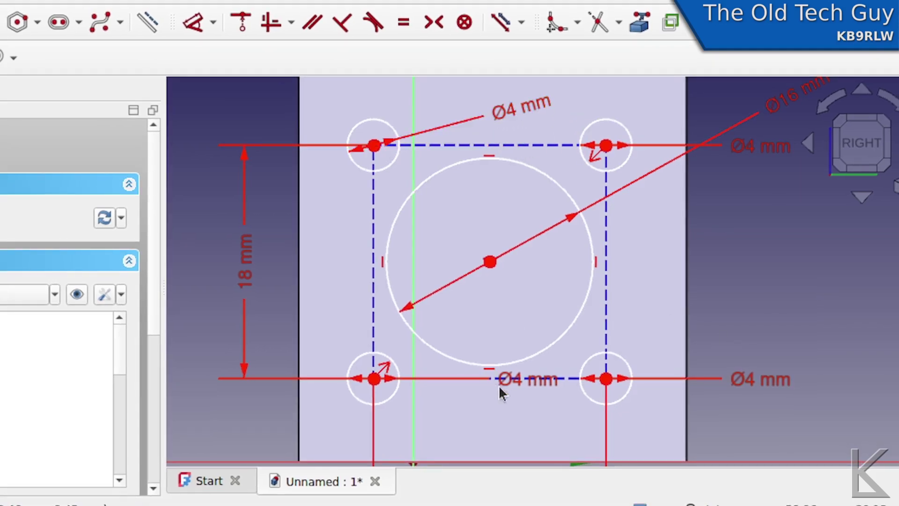
{"action": "left_click_drag", "start_coordinate": [539, 388], "coordinate": [525, 408]}
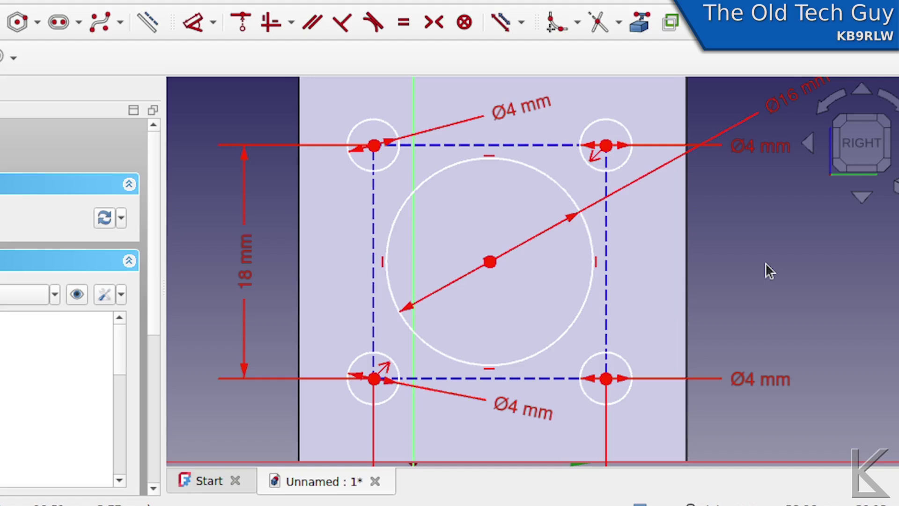
Test the hole pattern's freedom by moving it slightly up the face from its lower-right corner point.
{"action": "scroll", "coordinate": [766, 262], "scroll_direction": "down", "scroll_amount": 1}
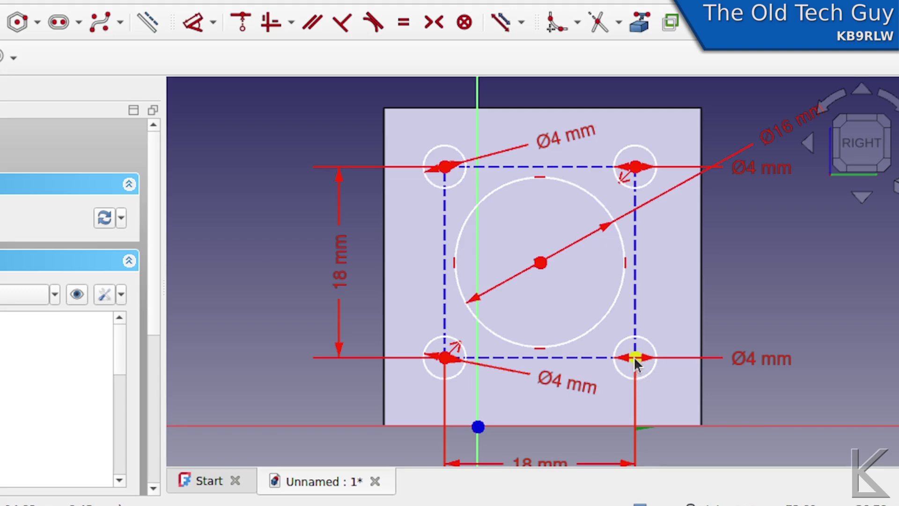
{"action": "mouse_move", "coordinate": [635, 360]}
{"action": "left_mouse_down"}
{"action": "mouse_move", "coordinate": [640, 349]}
{"action": "mouse_move", "coordinate": [703, 370]}
{"action": "mouse_move", "coordinate": [497, 347]}
{"action": "mouse_move", "coordinate": [594, 411]}
{"action": "mouse_move", "coordinate": [787, 364]}
{"action": "mouse_move", "coordinate": [632, 319]}
{"action": "mouse_move", "coordinate": [508, 375]}
{"action": "mouse_move", "coordinate": [572, 317]}
{"action": "mouse_move", "coordinate": [754, 389]}
{"action": "mouse_move", "coordinate": [719, 412]}
{"action": "mouse_move", "coordinate": [654, 327]}
{"action": "mouse_move", "coordinate": [680, 398]}
{"action": "mouse_move", "coordinate": [745, 341]}
{"action": "mouse_move", "coordinate": [692, 384]}
{"action": "mouse_move", "coordinate": [633, 348]}
{"action": "left_mouse_up"}
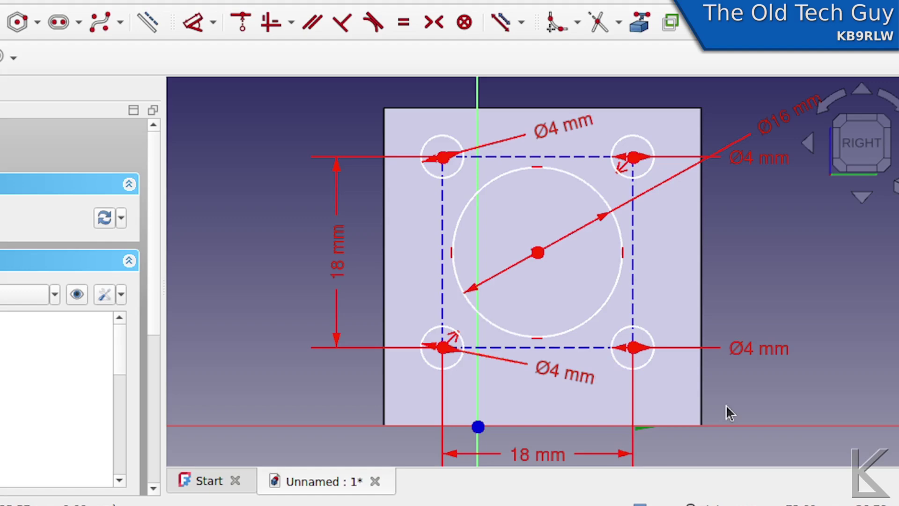
{"action": "mouse_move", "coordinate": [735, 398]}
{"action": "middle_mouse_down"}
{"action": "mouse_move", "coordinate": [717, 365]}
{"action": "mouse_move", "coordinate": [698, 383]}
{"action": "middle_mouse_up"}
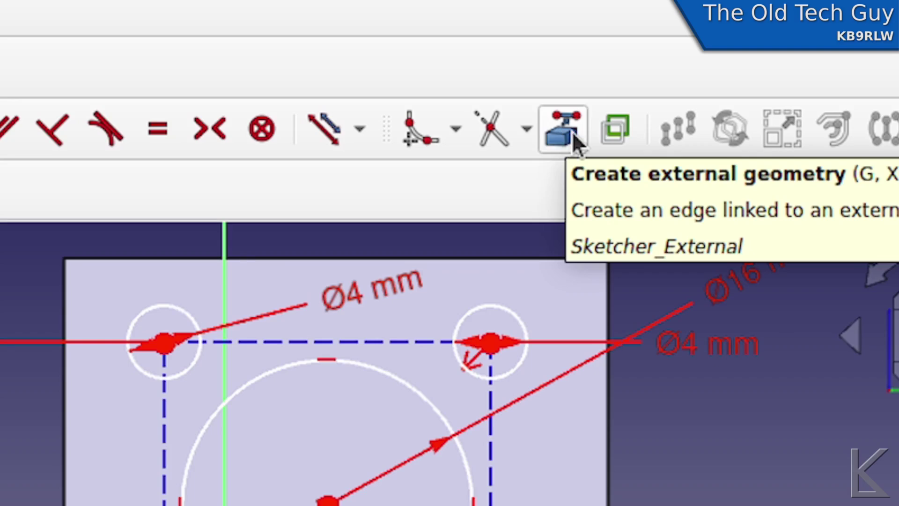
Create external geometry from the end face's upper-right and lower-left corner points.
{"action": "left_click", "coordinate": [572, 131]}
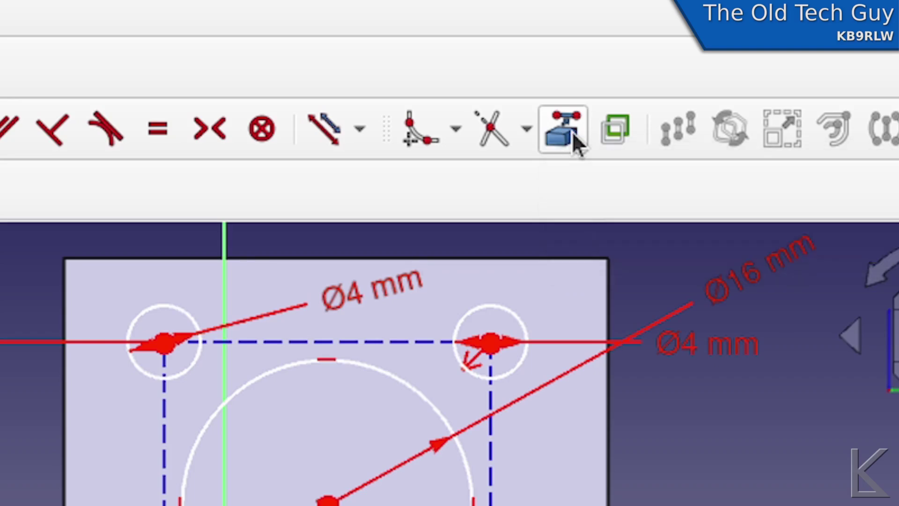
{"action": "left_click", "coordinate": [607, 259]}
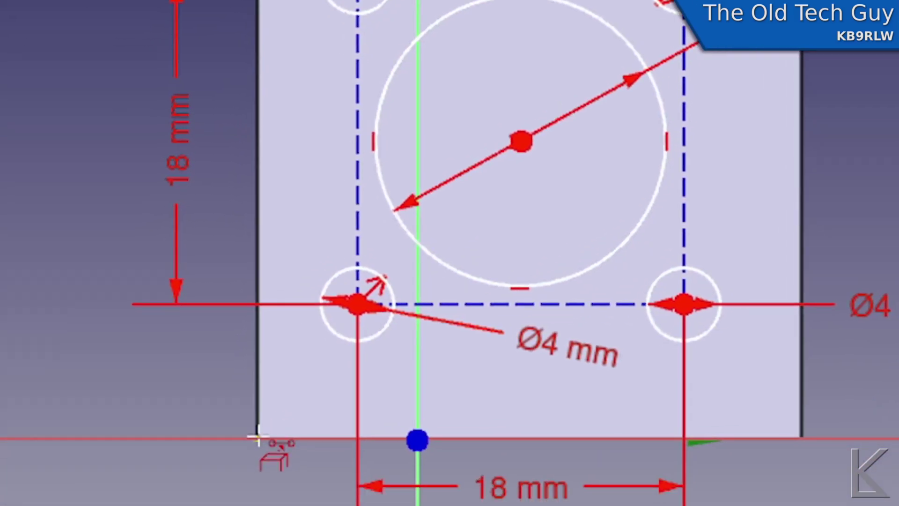
{"action": "left_click", "coordinate": [257, 438]}
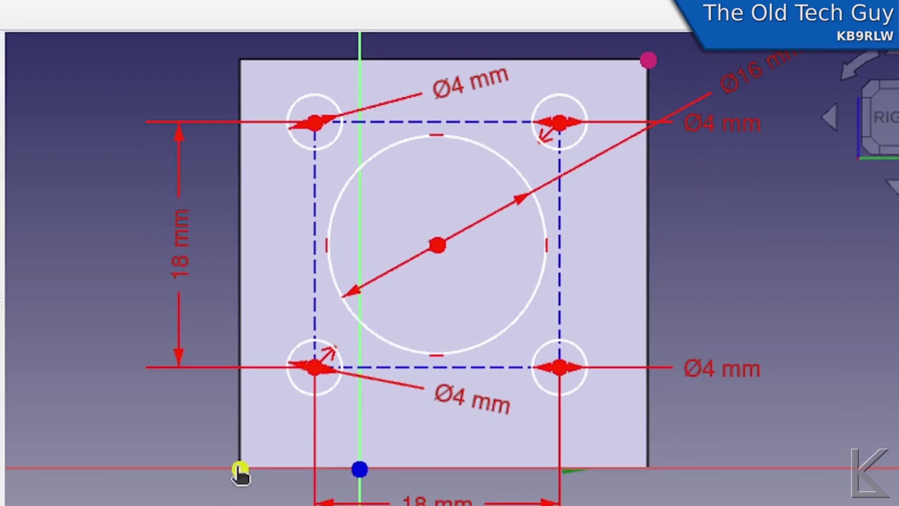
Constrain the large circle's centre point symmetrically between the two projected face corners and close the sketch.
{"action": "left_click", "coordinate": [239, 469]}
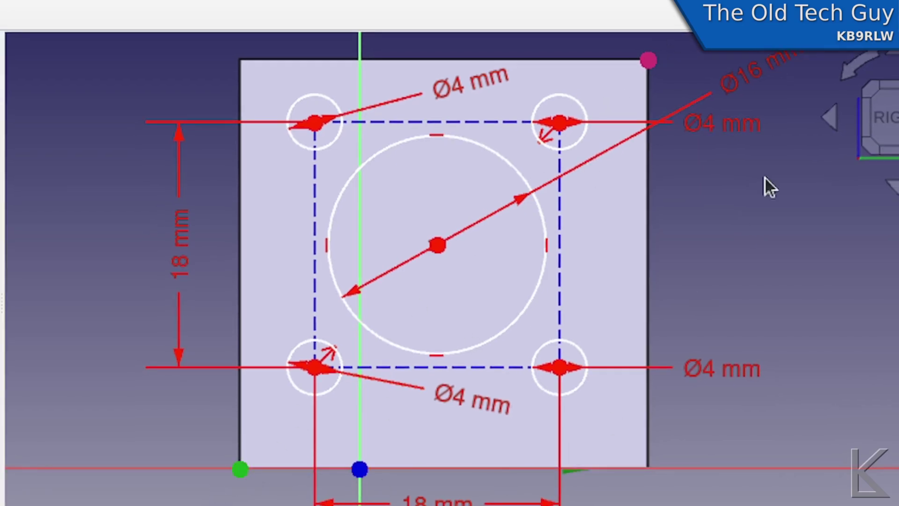
{"action": "left_click", "coordinate": [650, 60]}
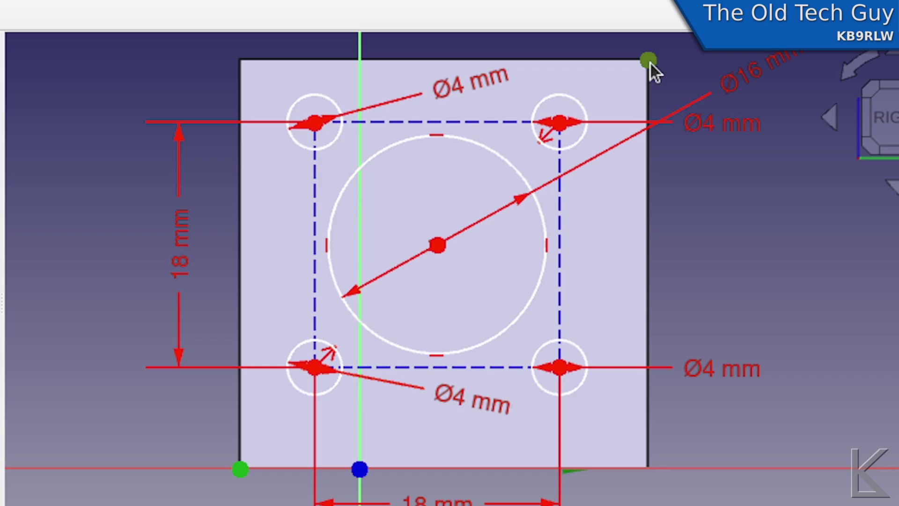
{"action": "left_click", "coordinate": [440, 246]}
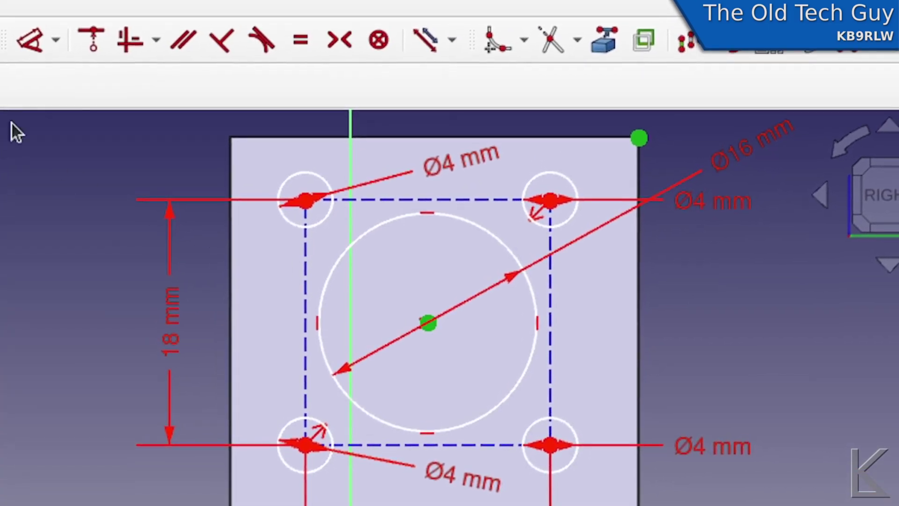
{"action": "left_click", "coordinate": [337, 33]}
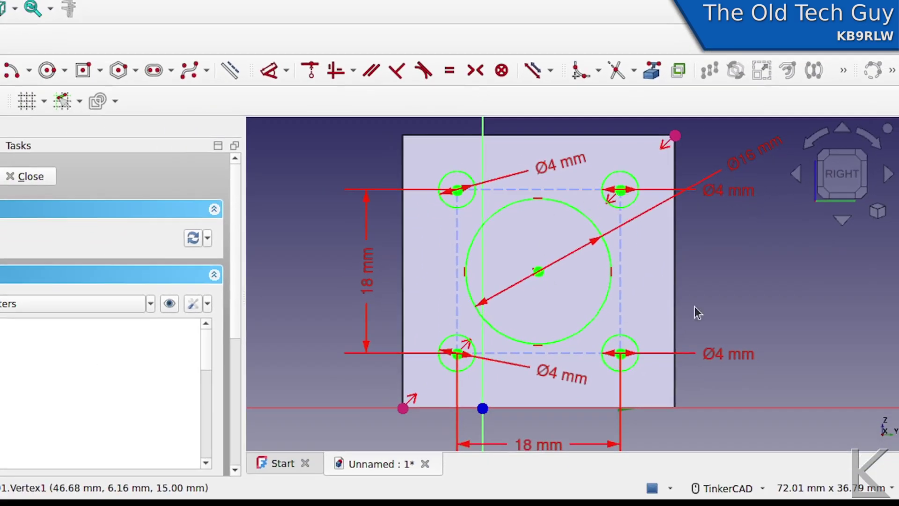
{"action": "left_click", "coordinate": [27, 172]}
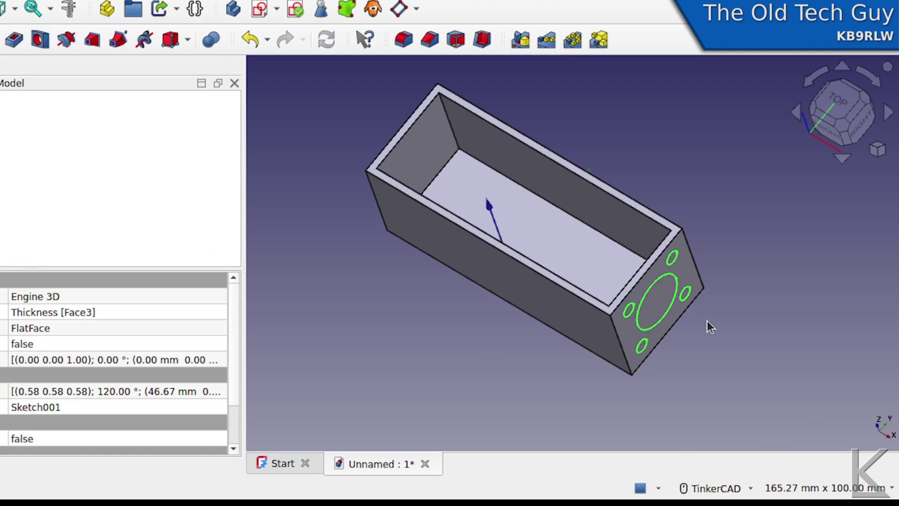
Pocket the five-hole sketch with the type Through all so it cuts both end walls of the box.
{"action": "left_click", "coordinate": [13, 47]}
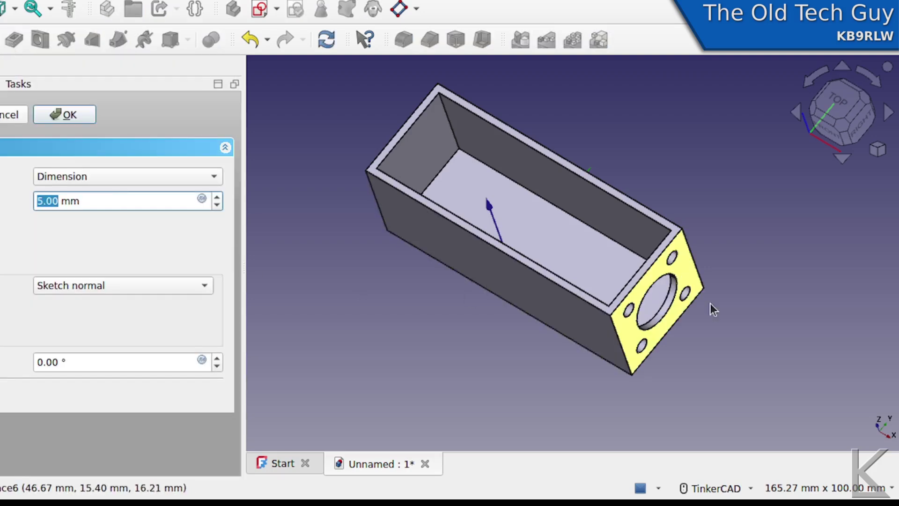
{"action": "right_click_drag", "start_coordinate": [662, 297], "coordinate": [582, 274]}
{"action": "middle_click_drag", "start_coordinate": [628, 181], "coordinate": [723, 287]}
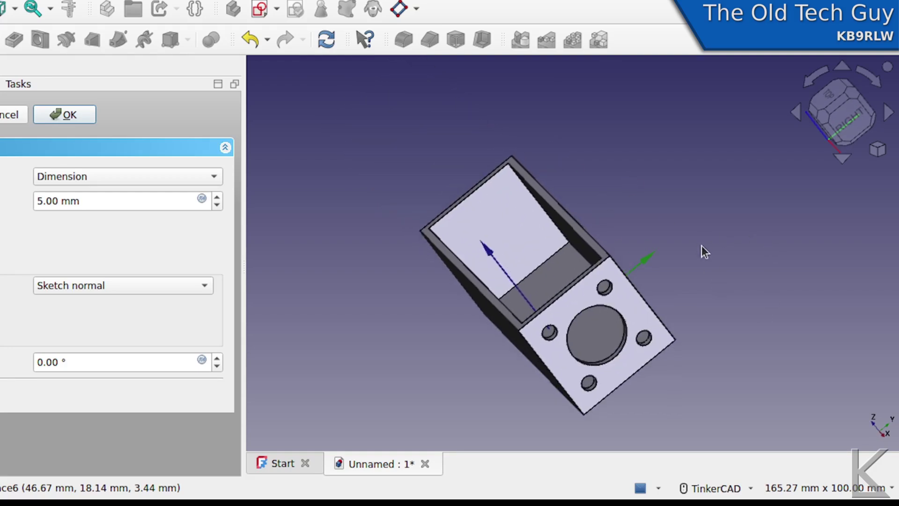
{"action": "right_click_drag", "start_coordinate": [703, 249], "coordinate": [693, 254]}
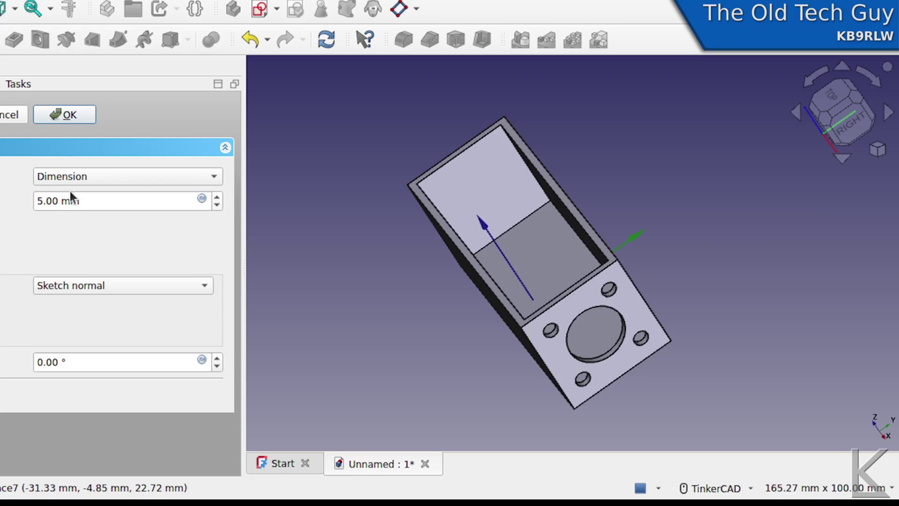
{"action": "left_click", "coordinate": [85, 179]}
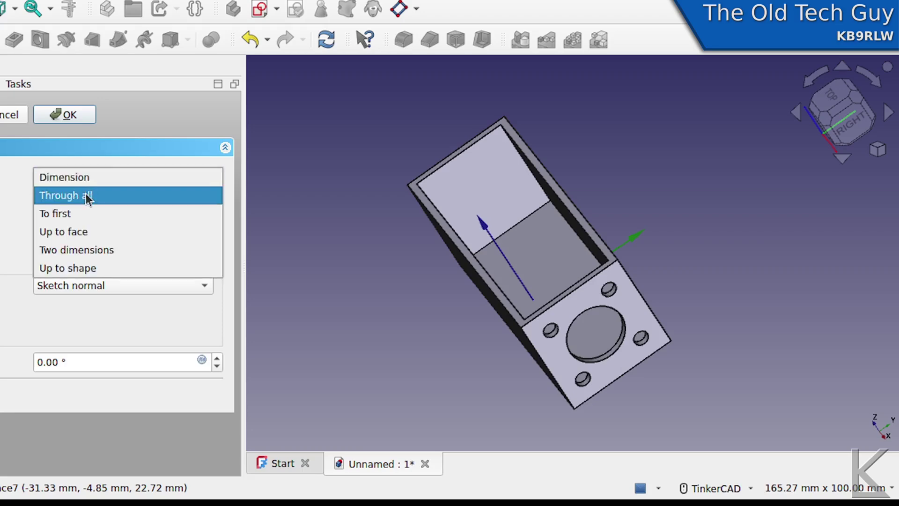
{"action": "left_click", "coordinate": [87, 196]}
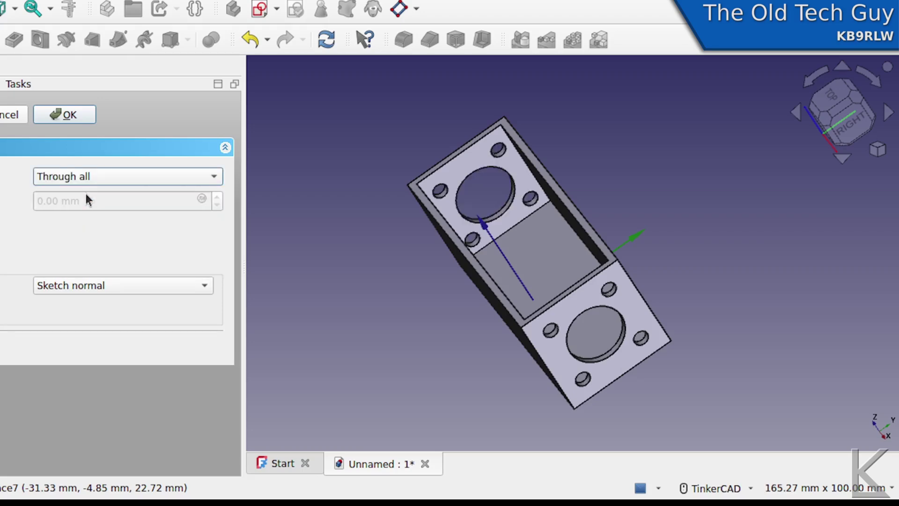
{"action": "left_click", "coordinate": [78, 114]}
{"action": "right_click_drag", "start_coordinate": [373, 245], "coordinate": [586, 275]}
{"action": "scroll", "coordinate": [733, 283], "scroll_direction": "down", "scroll_amount": 2}
{"action": "right_click_drag", "start_coordinate": [526, 273], "coordinate": [321, 227]}
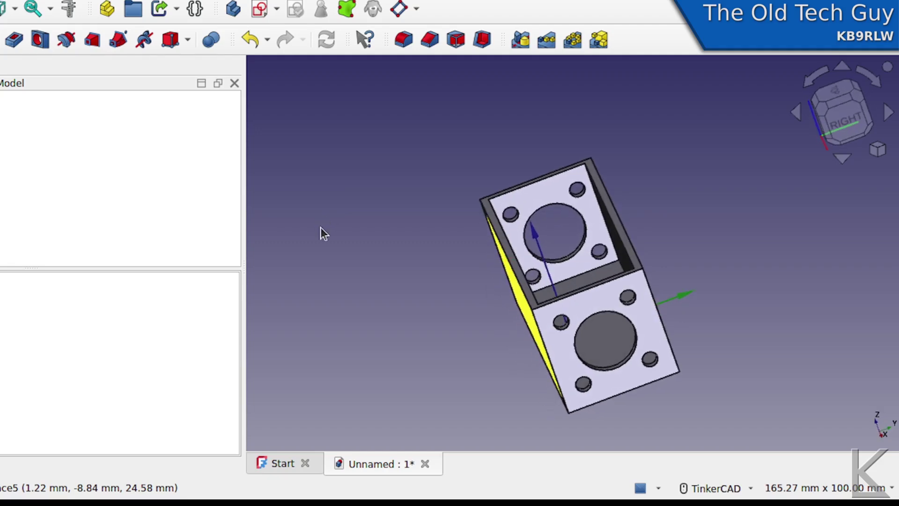